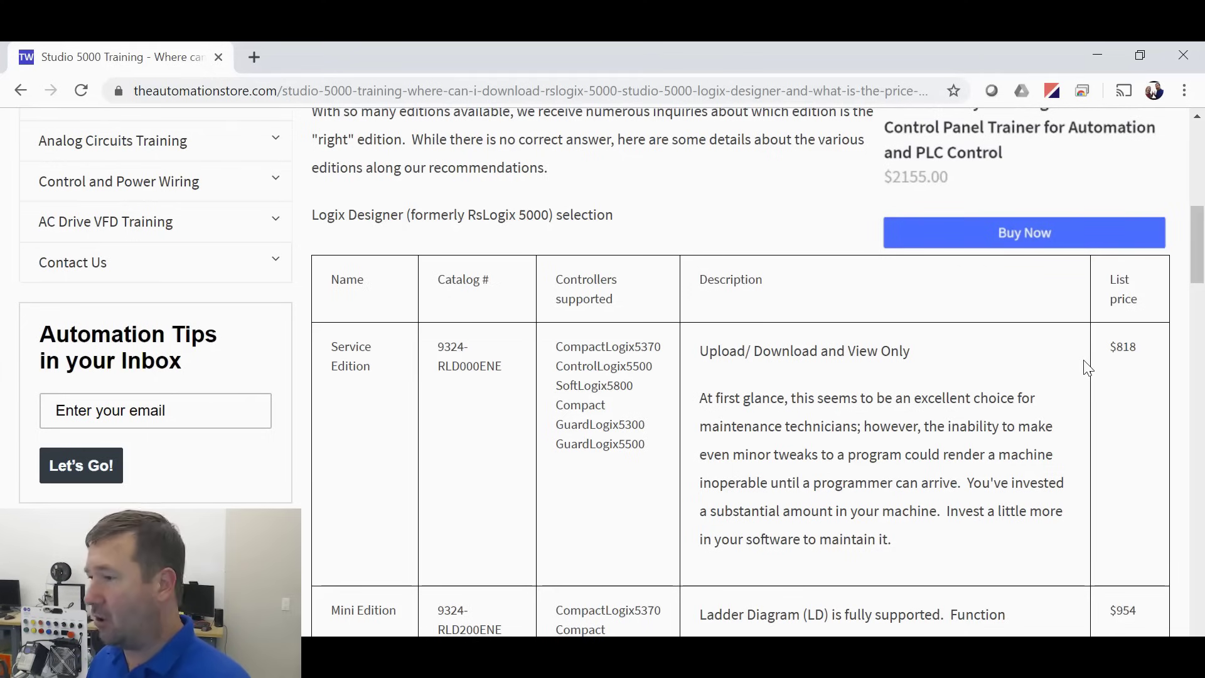
- Review the Logix Designer edition comparison and the recommendation text above it on the Studio 5000 training page
scroll(970, 444, "down", 4)
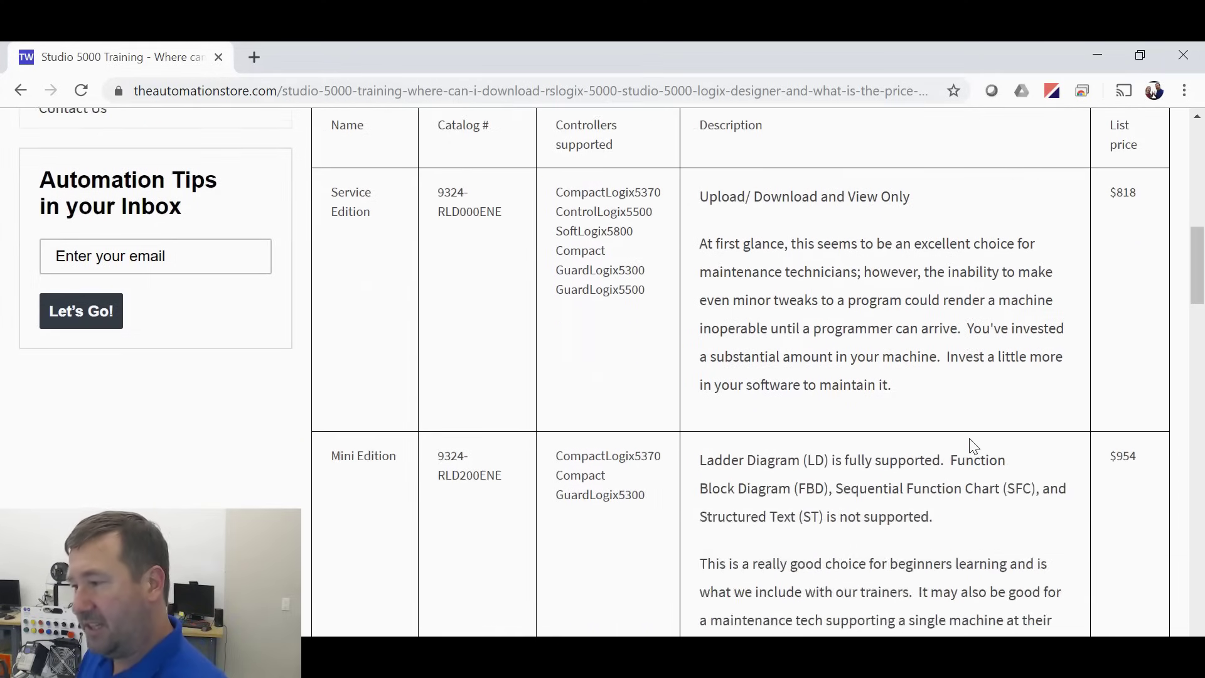
scroll(970, 441, "down", 1)
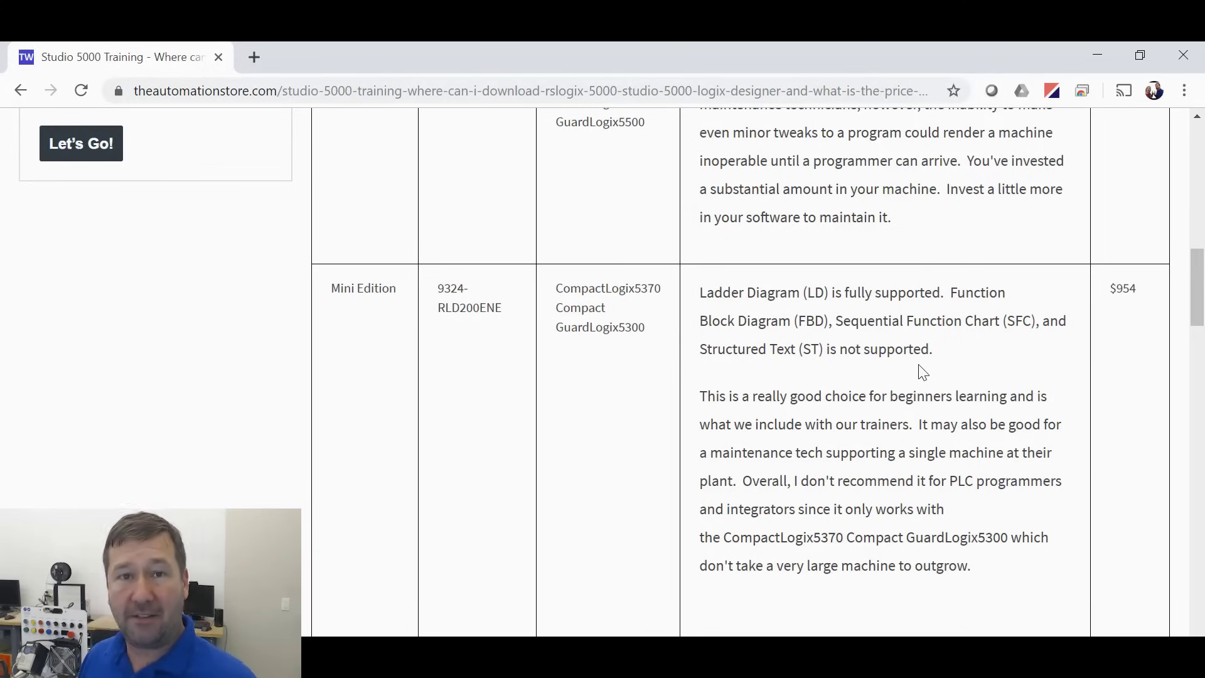
scroll(923, 372, "up", 2)
scroll(460, 319, "up", 7)
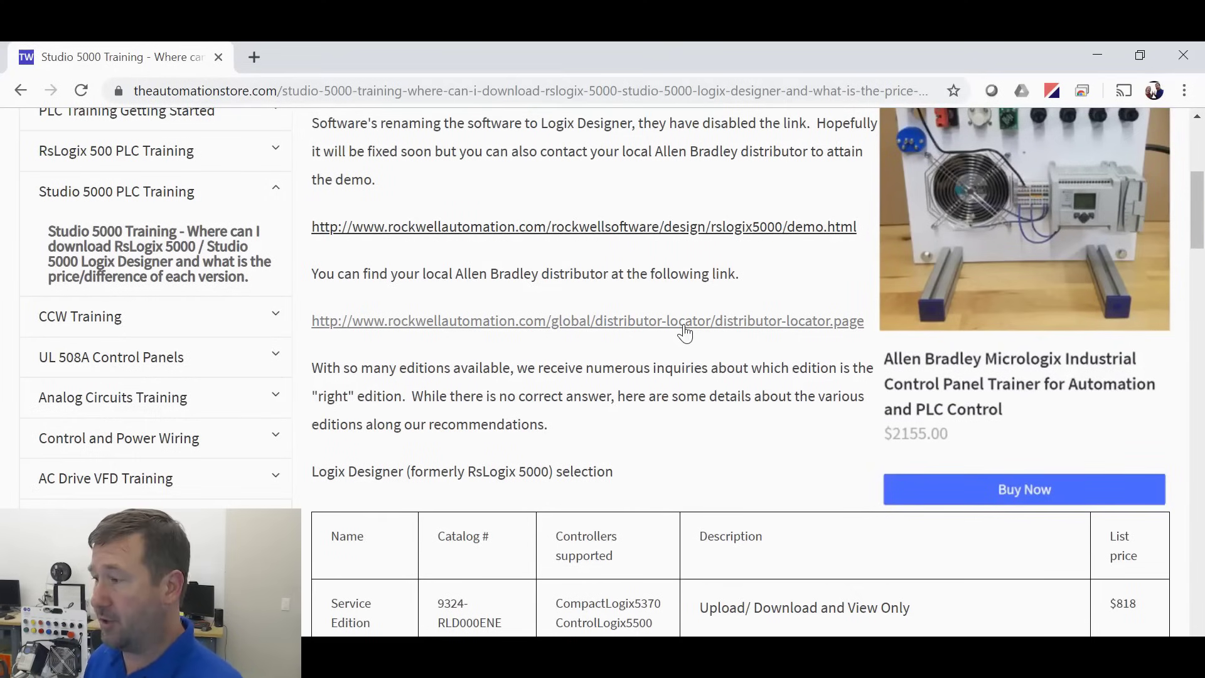
scroll(685, 333, "down", 1)
left_click_drag(312, 213, 873, 267)
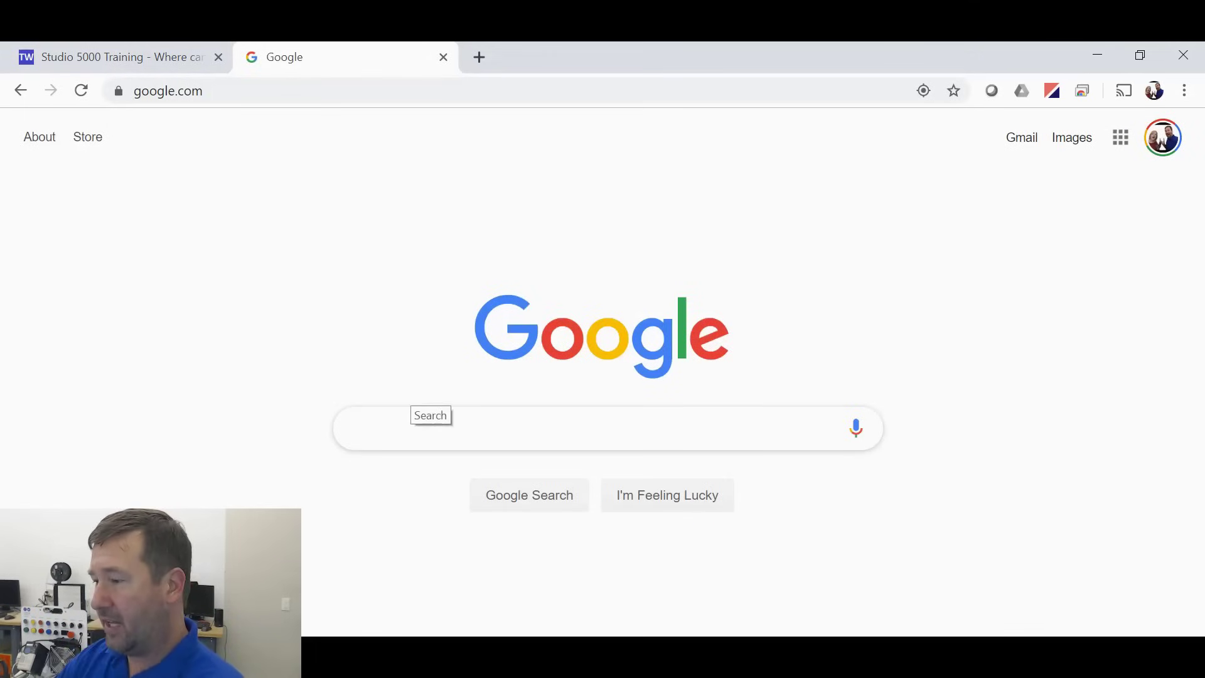
- Search Google for "studio 5000 logix designer download" and open the Rockwell Automation Download Center result
type("studio 5000 logix designer download")
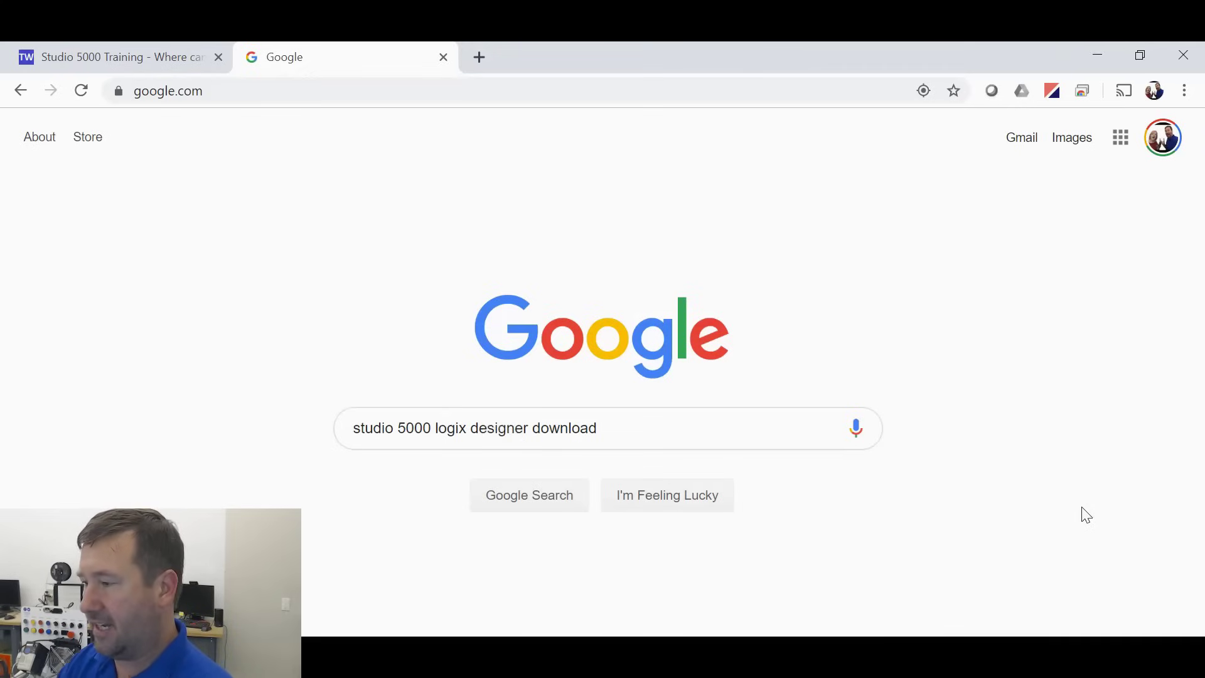
key("Return")
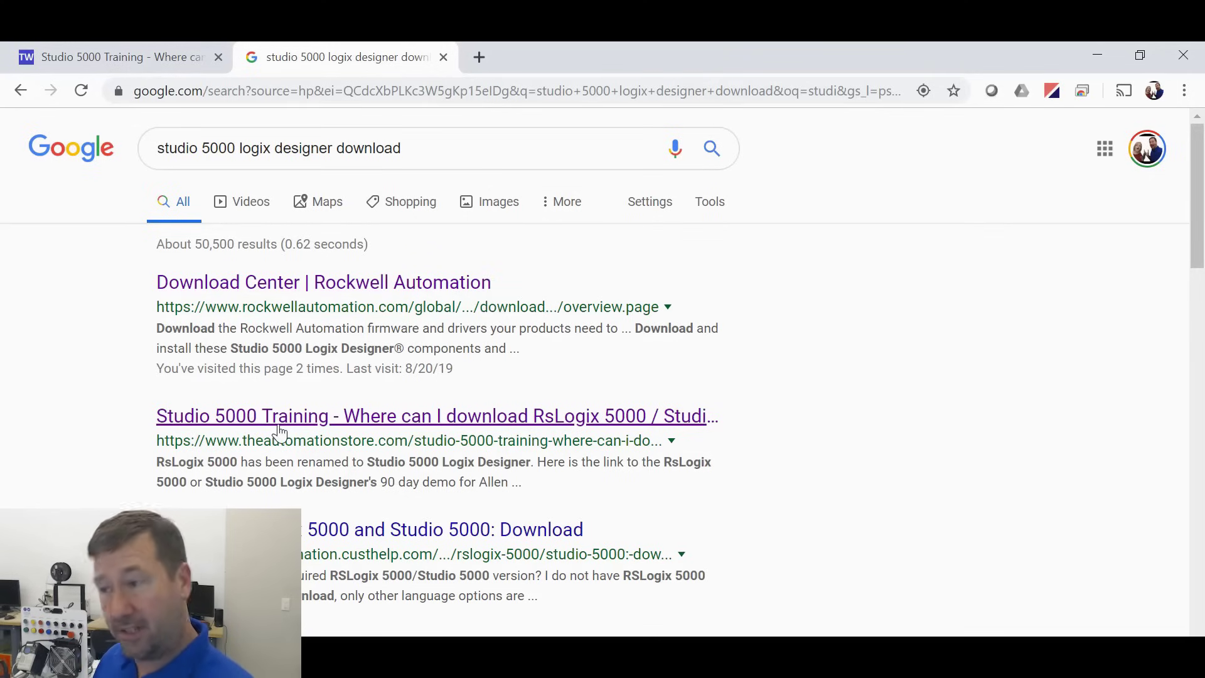
left_click(323, 287)
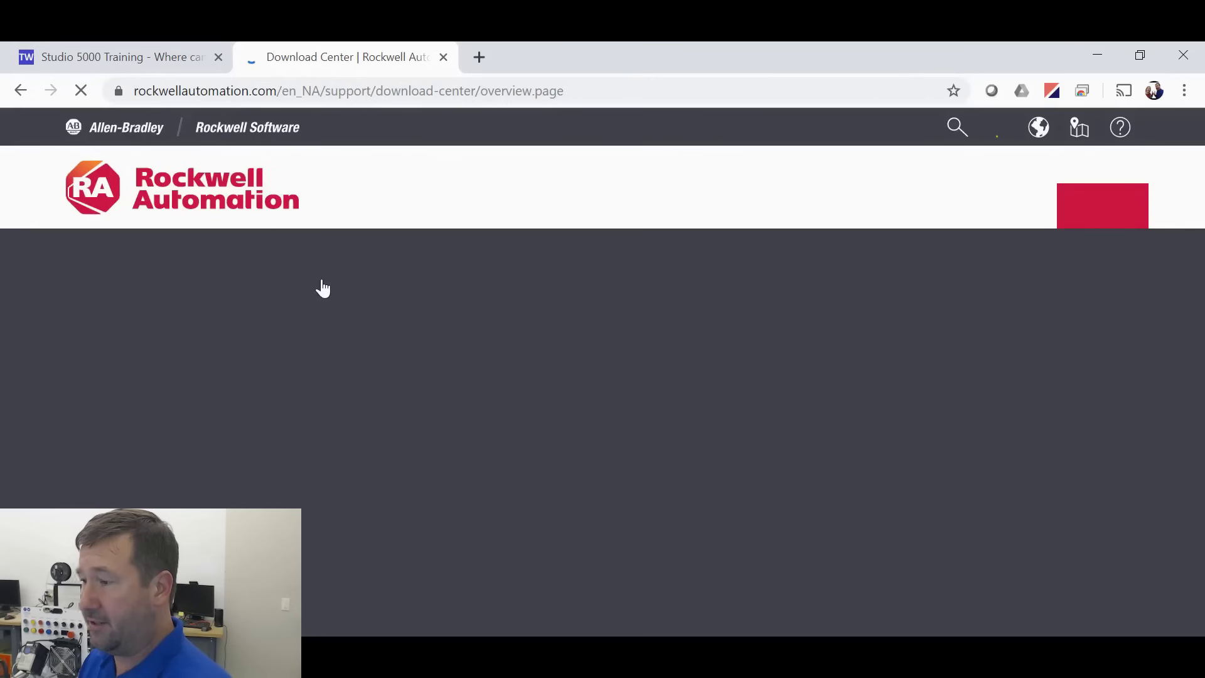
- Open the Product Download and Compatibility Center (PCDC) from the Download Center page
scroll(322, 287, "down", 6)
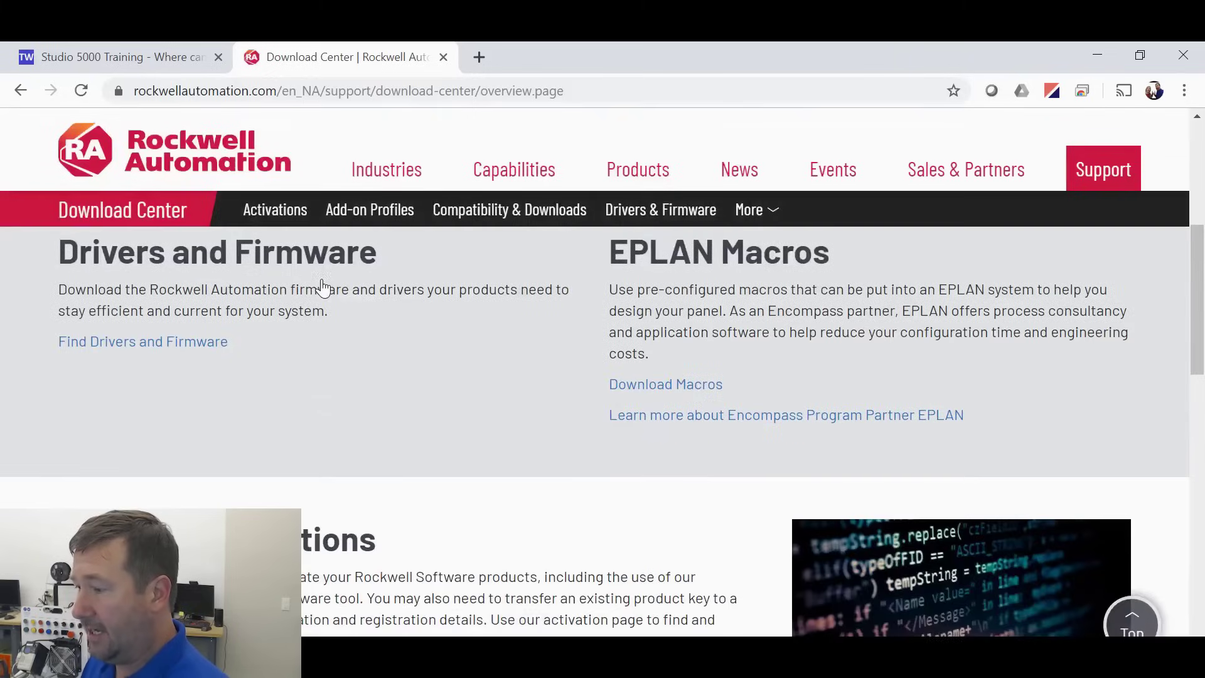
scroll(322, 287, "down", 10)
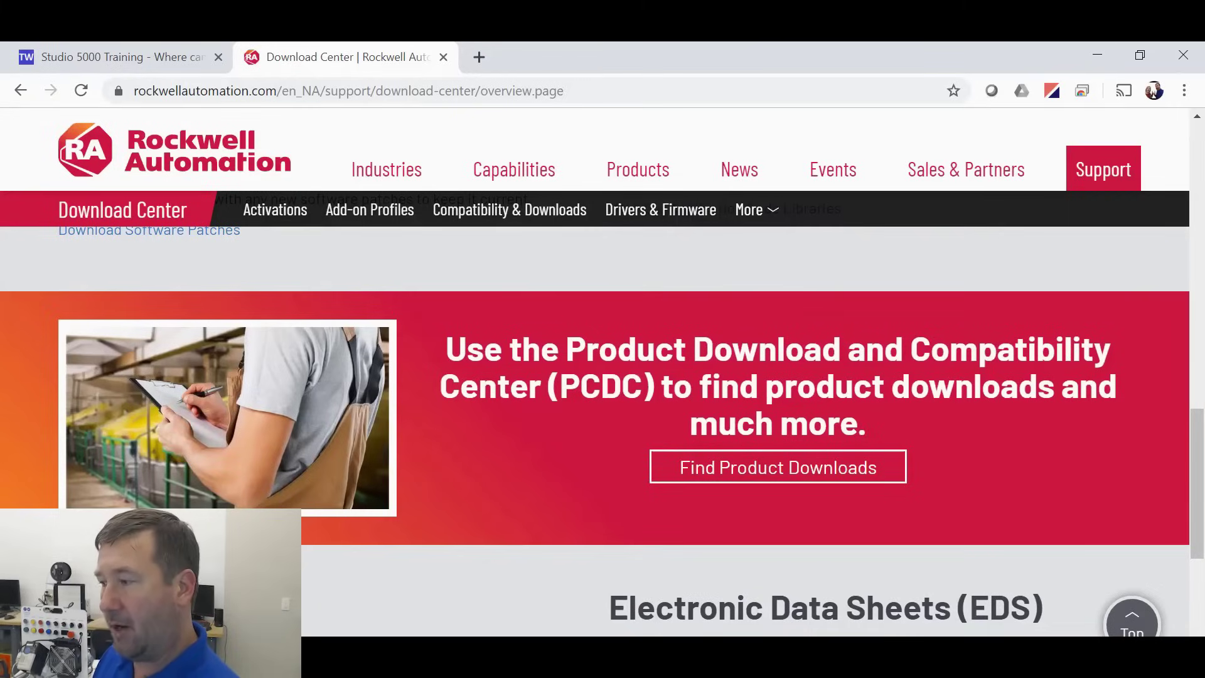
left_click(789, 471)
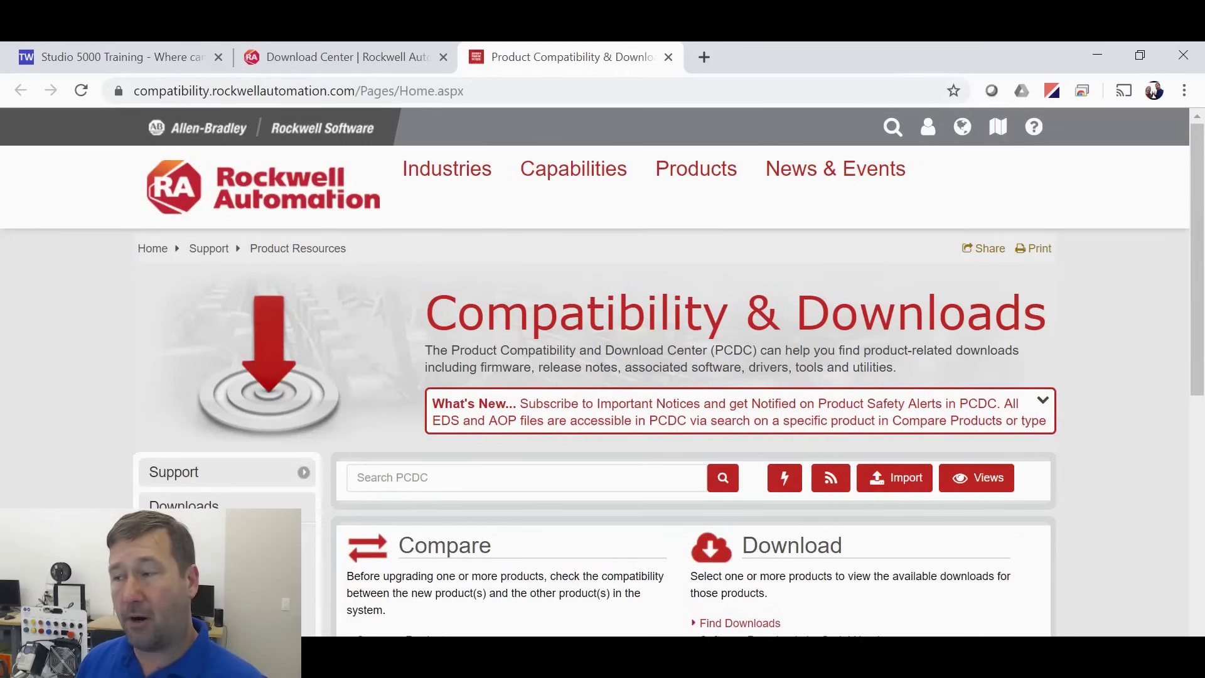
- Search the PCDC for the catalog number 9324-rld200ene
left_click(526, 477)
type("932")
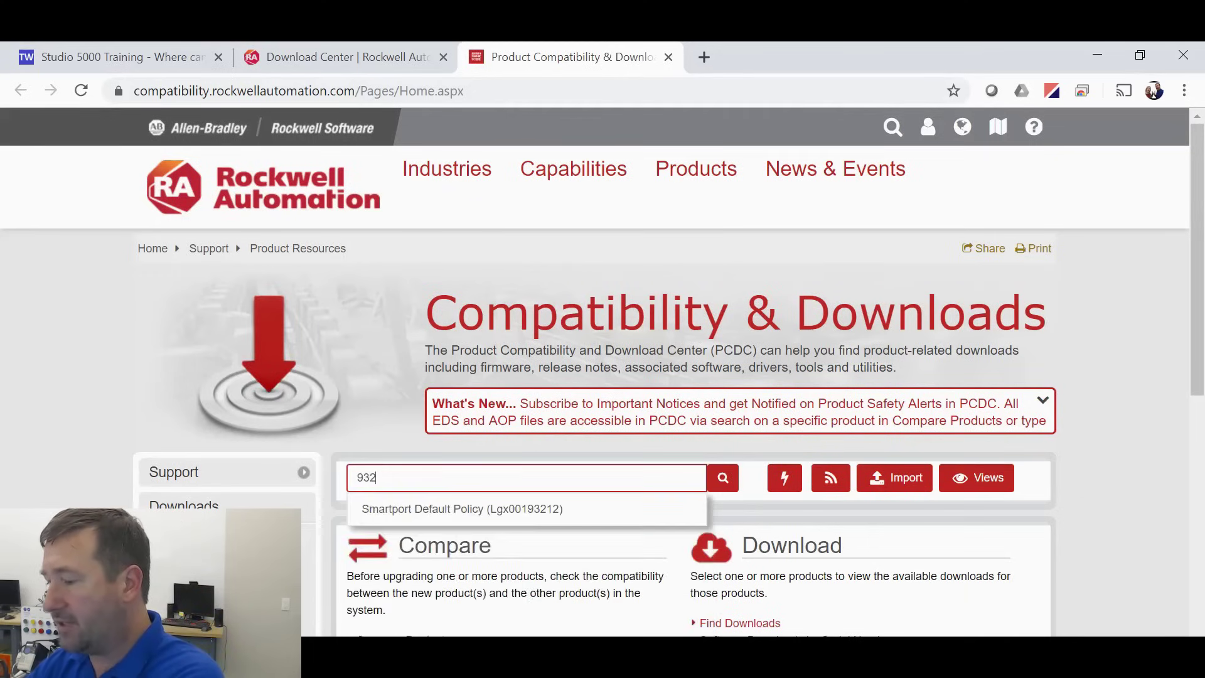
type("4-")
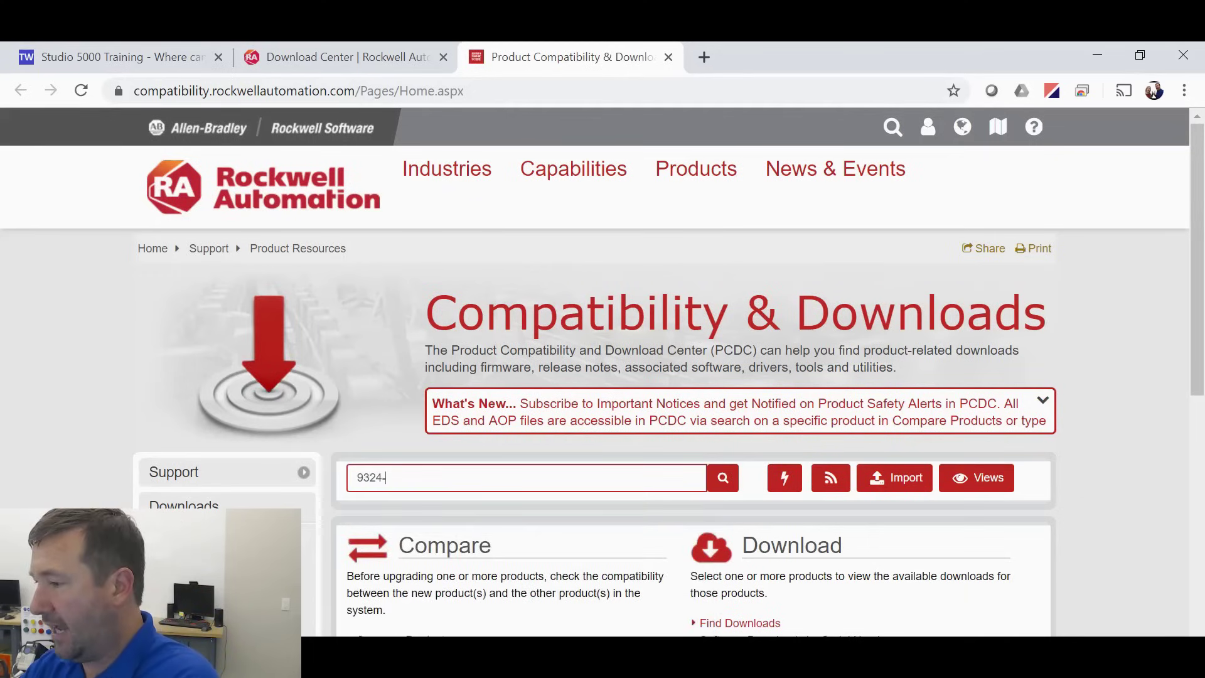
type("r")
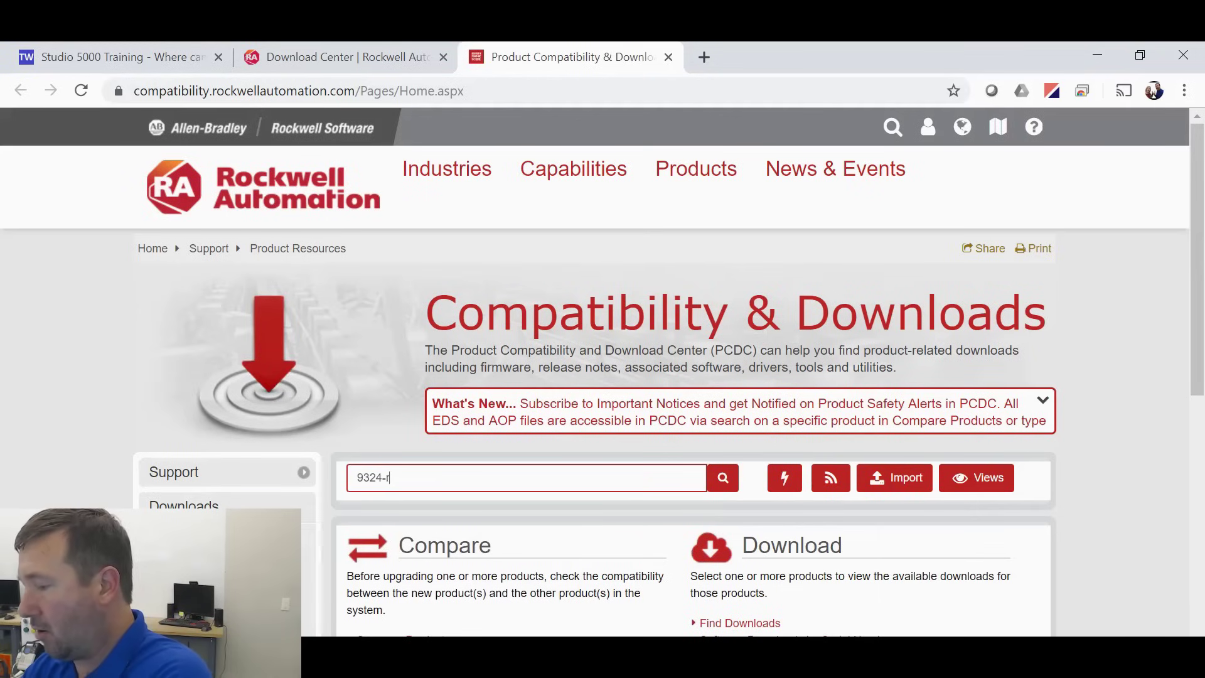
type("ld20")
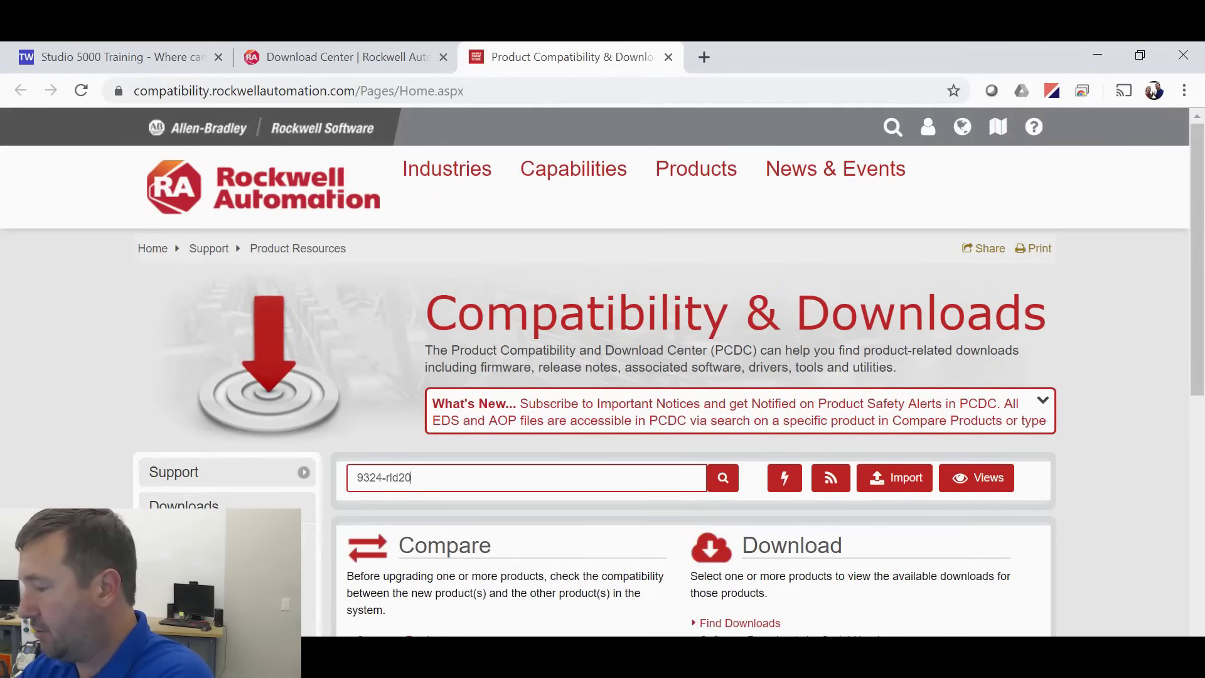
type("0ene")
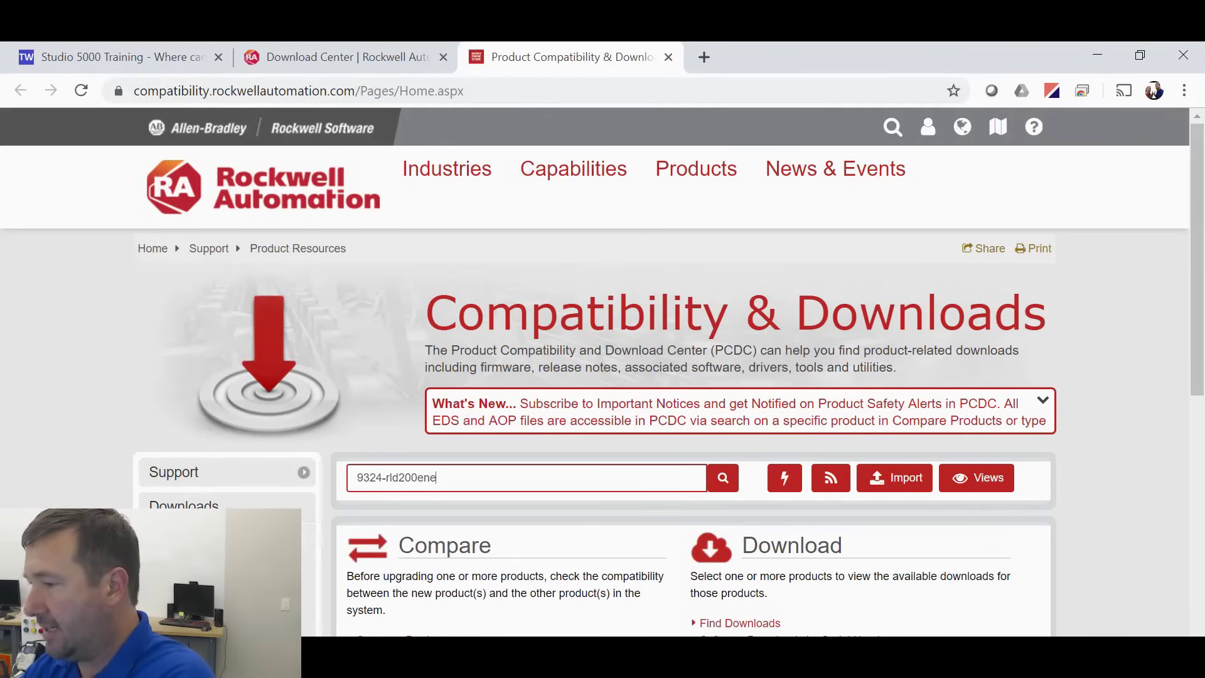
key("Return")
- Locate Studio 5000 Logix Designer in the search results and open its downloads page
scroll(213, 454, "down", 3)
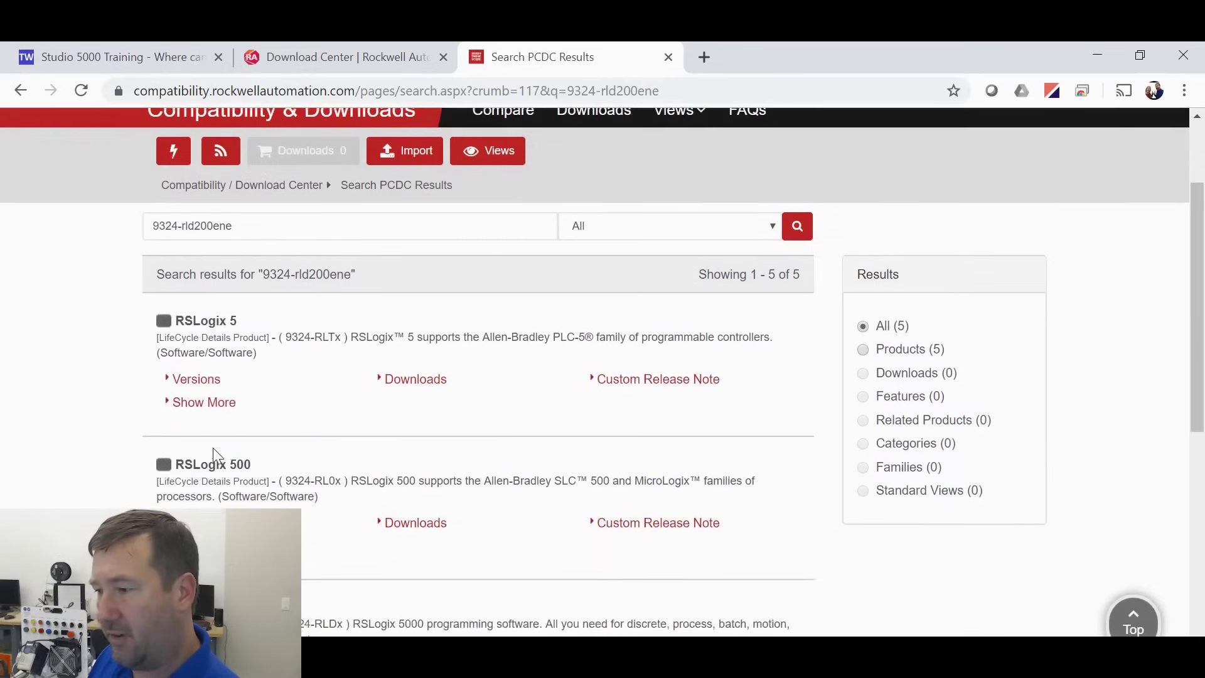
scroll(213, 453, "down", 1)
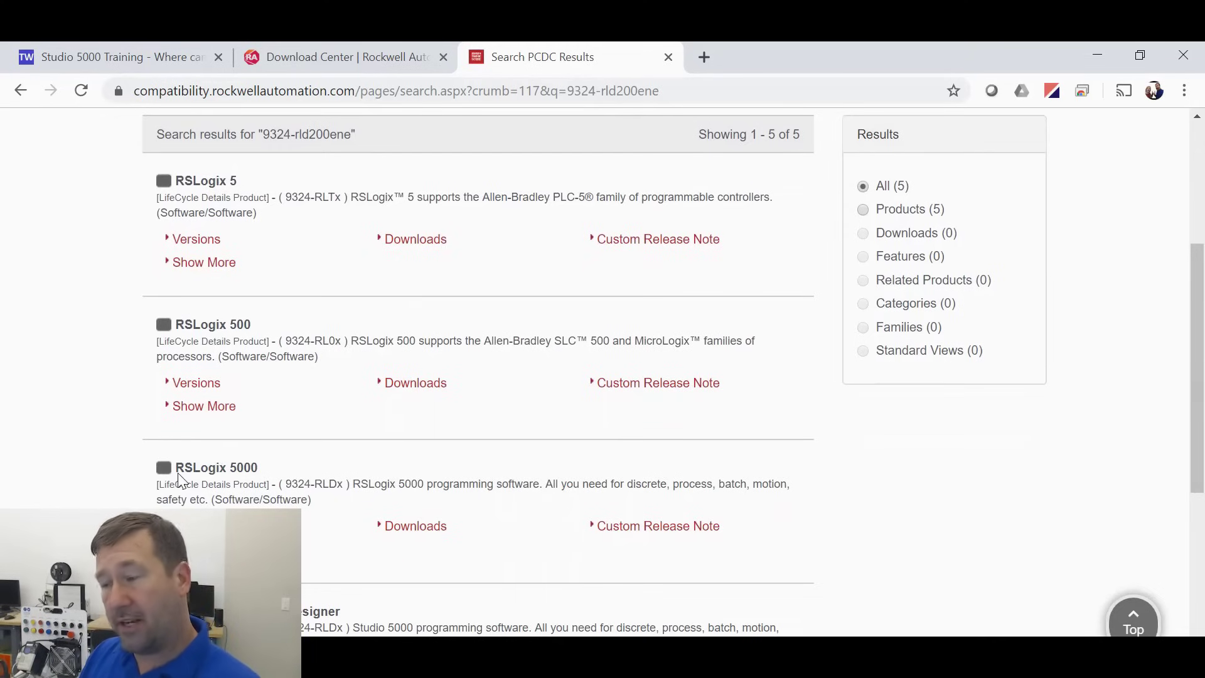
scroll(151, 486, "down", 2)
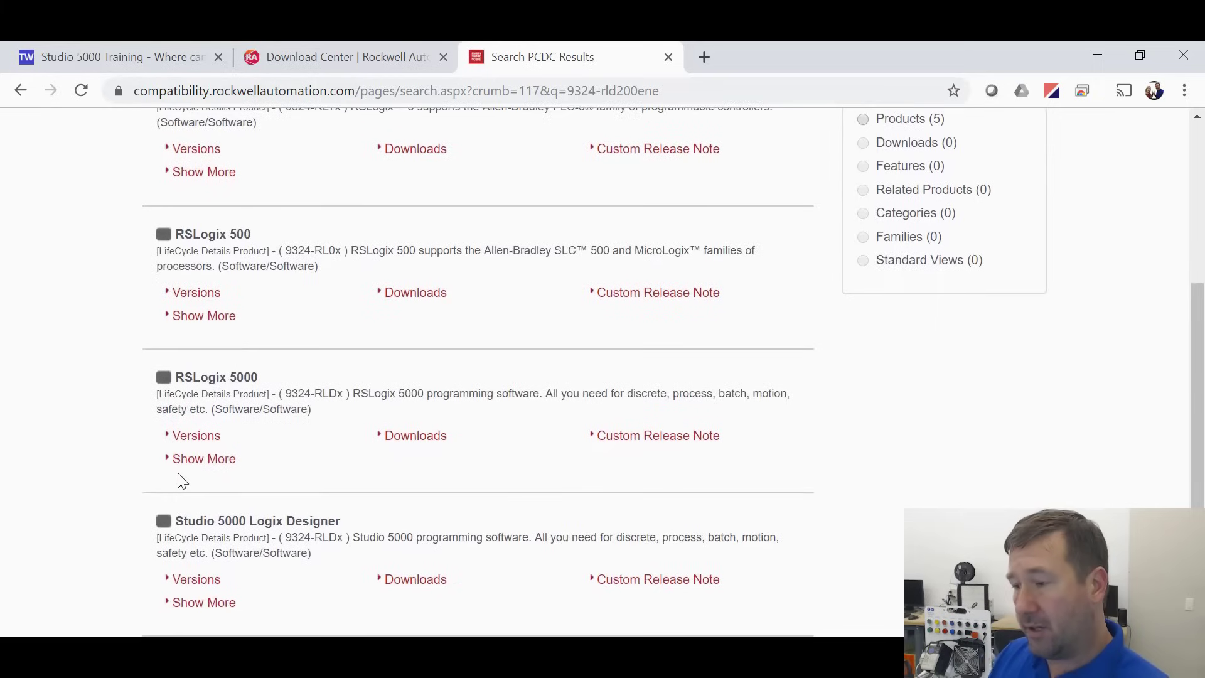
left_click_drag(161, 499, 363, 522)
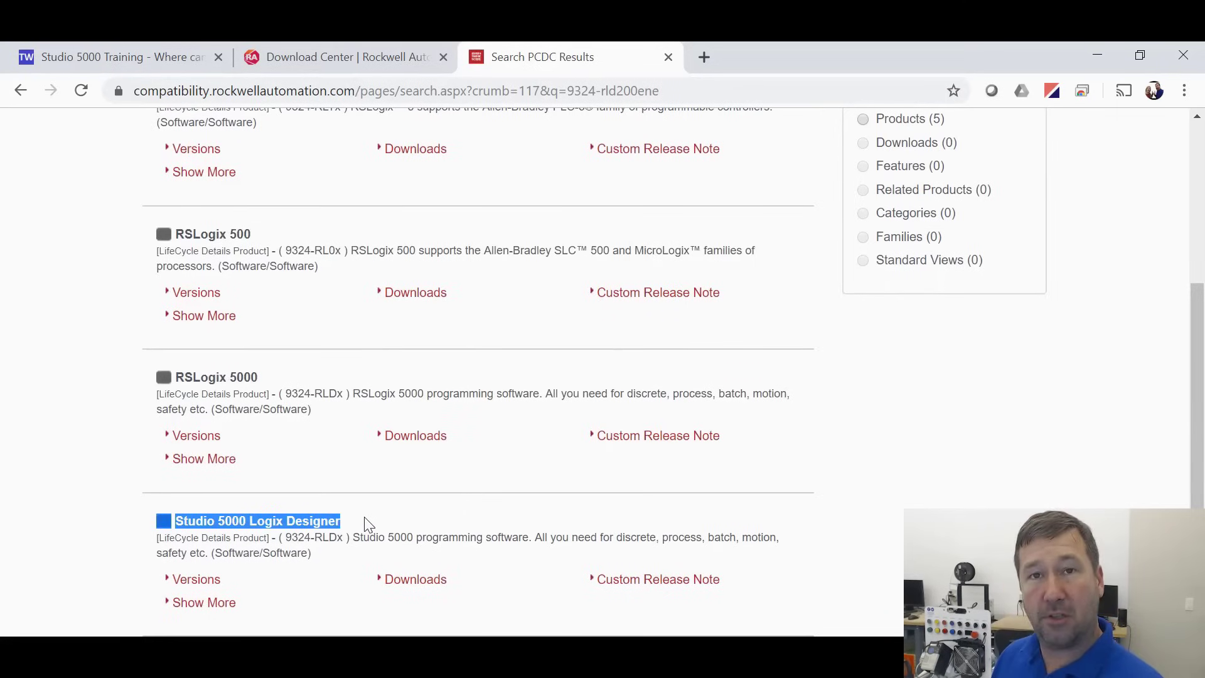
left_click(397, 581)
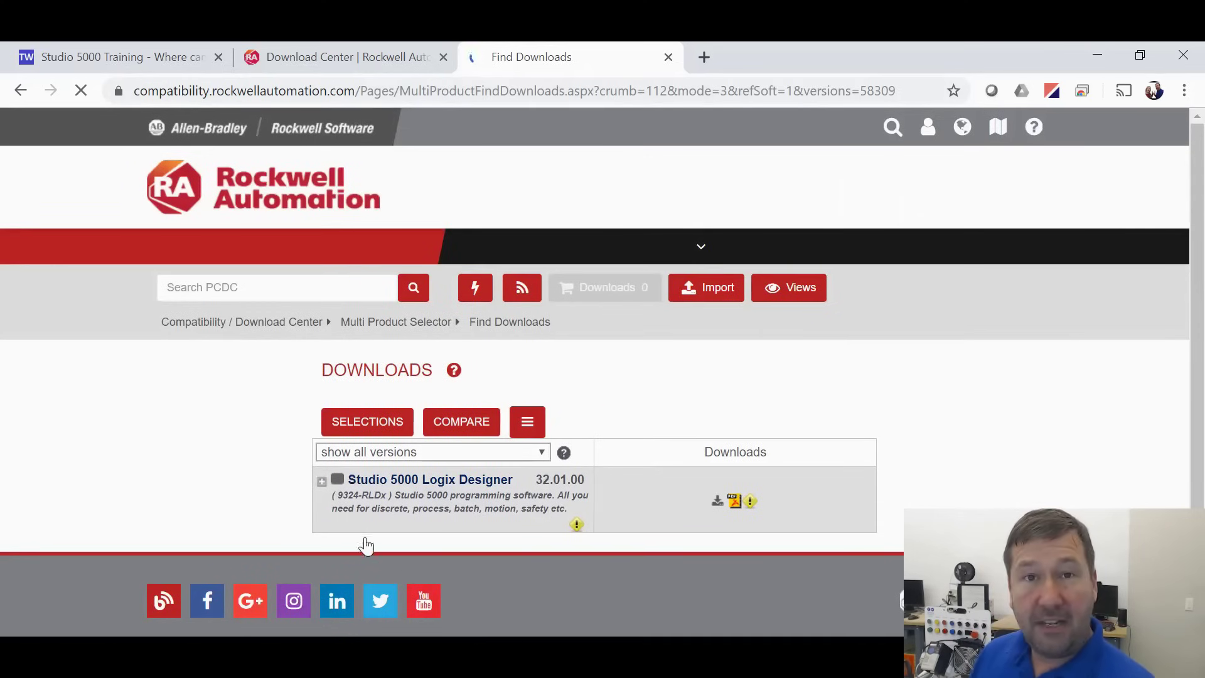
- Examine the list of available Studio 5000 Logix Designer versions
left_click(716, 500)
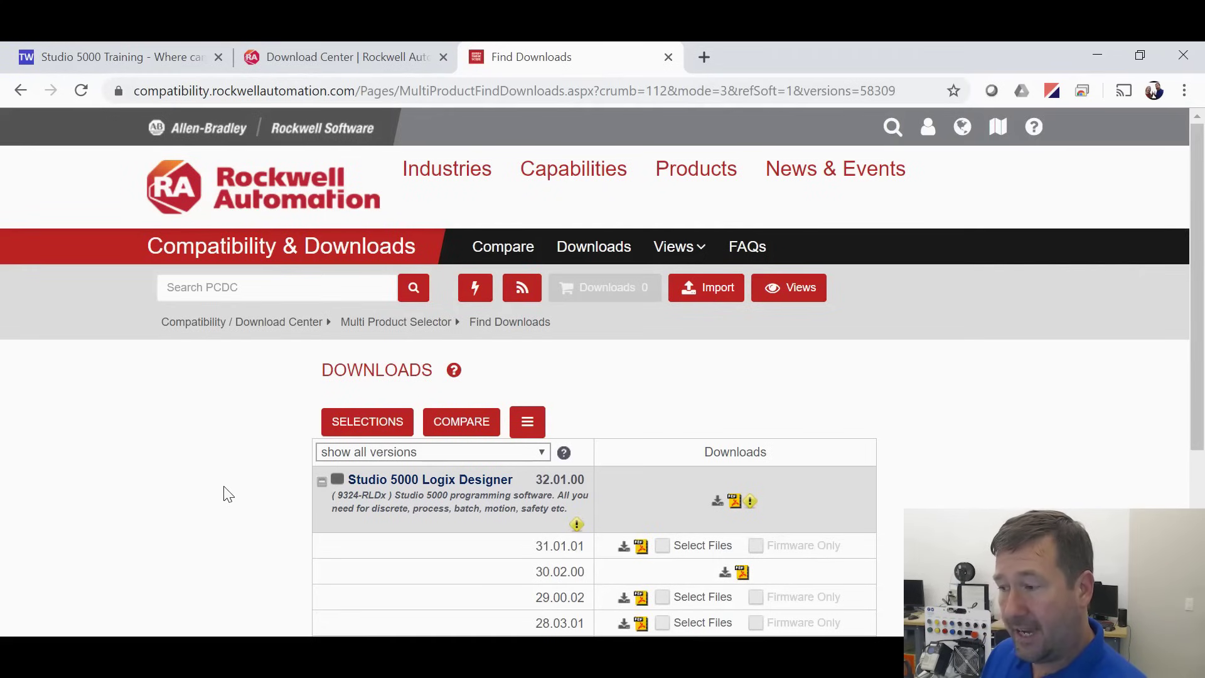
scroll(228, 494, "down", 5)
scroll(228, 494, "up", 2)
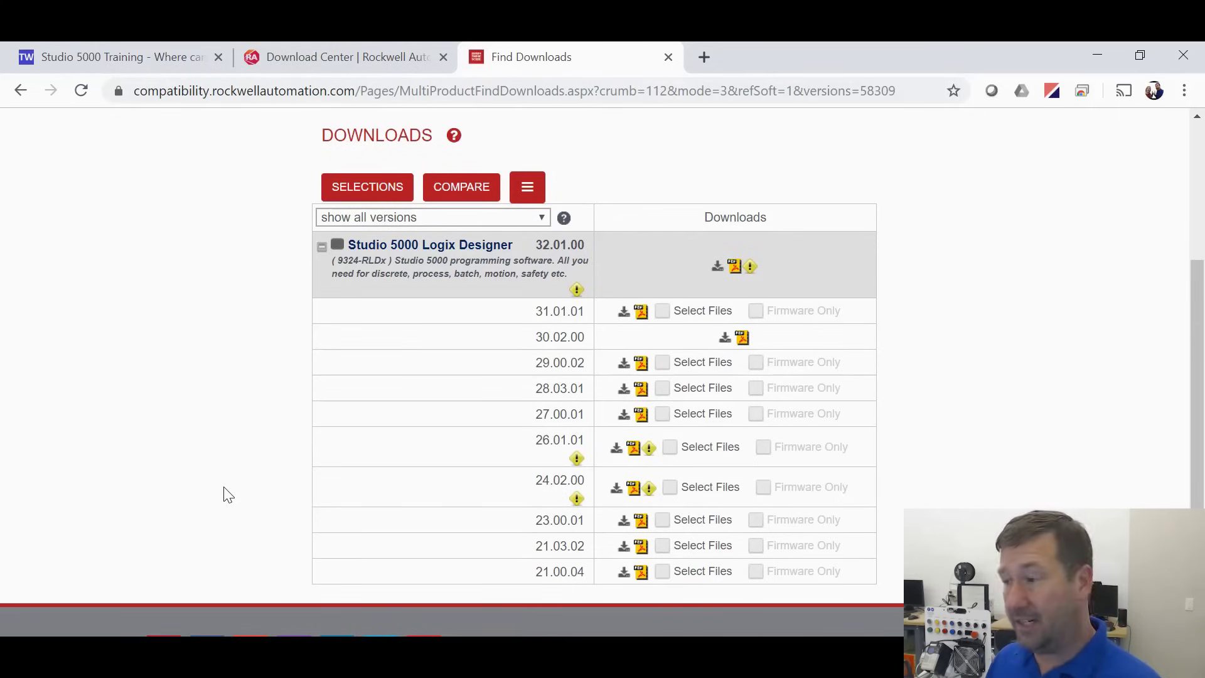
- Return to the search results and examine the available versions on the RSLogix 5000 downloads page
key("alt+Left")
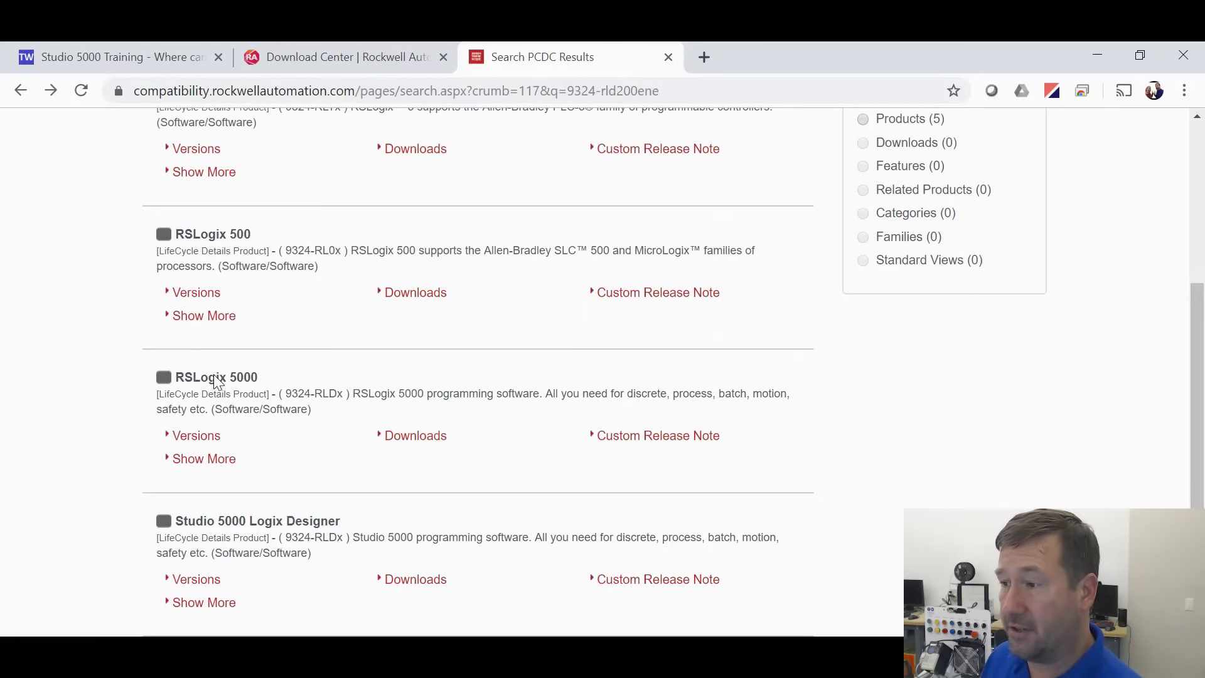
left_click(396, 435)
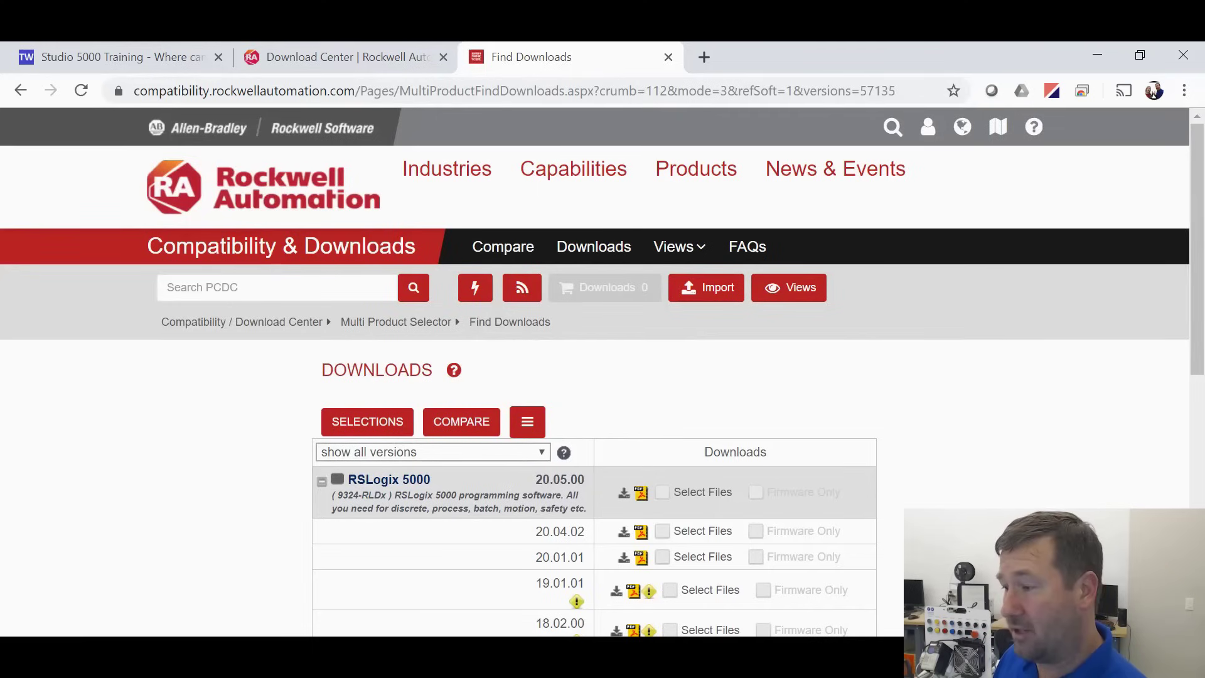
scroll(595, 372, "down", 10)
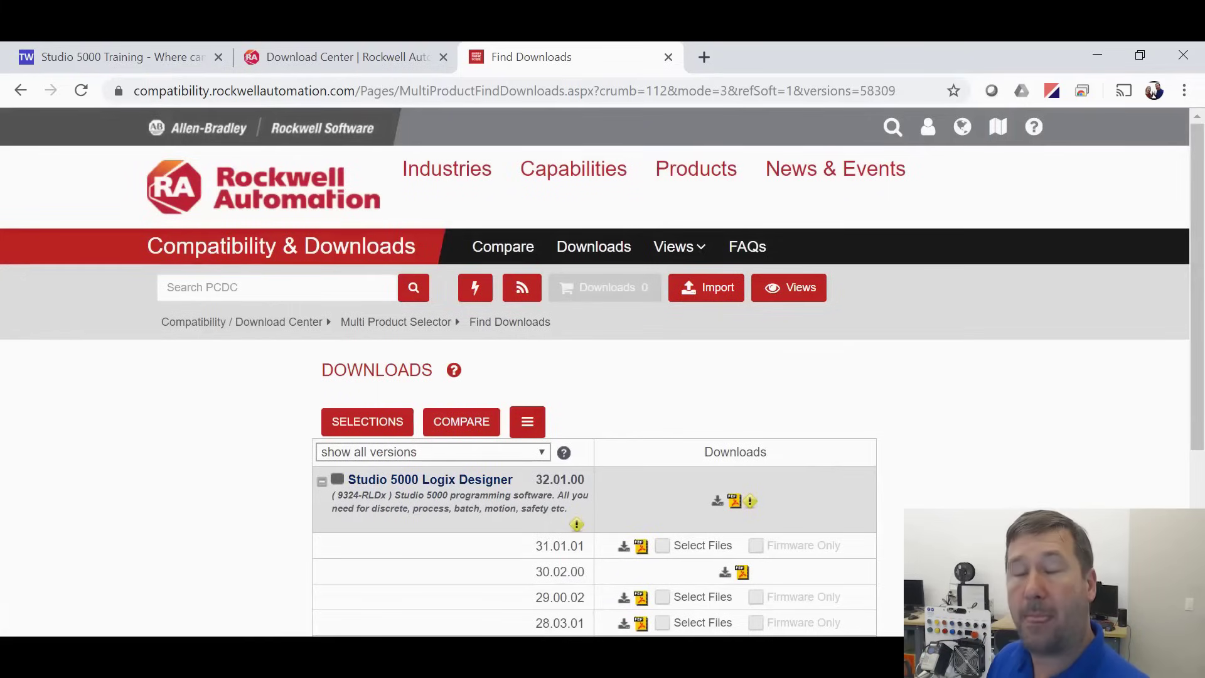
- Request the Studio 5000 Logix Designer 32.01.00 software download and choose the Direct Download method
left_click(718, 501)
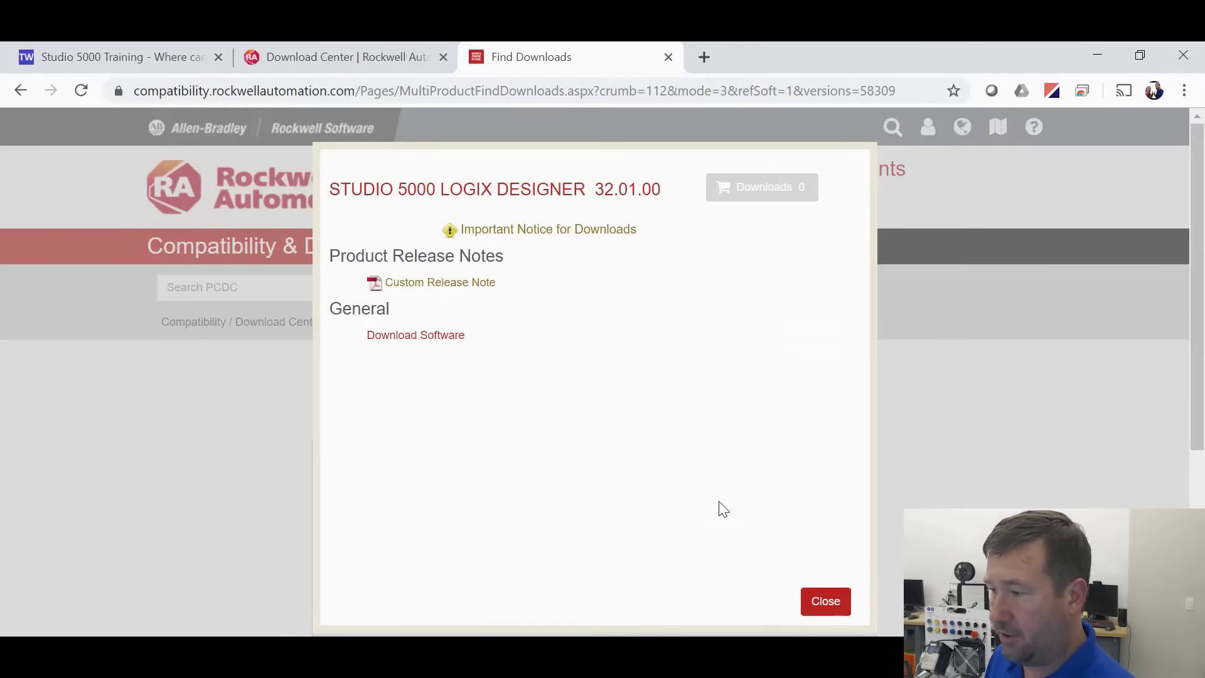
left_click(401, 342)
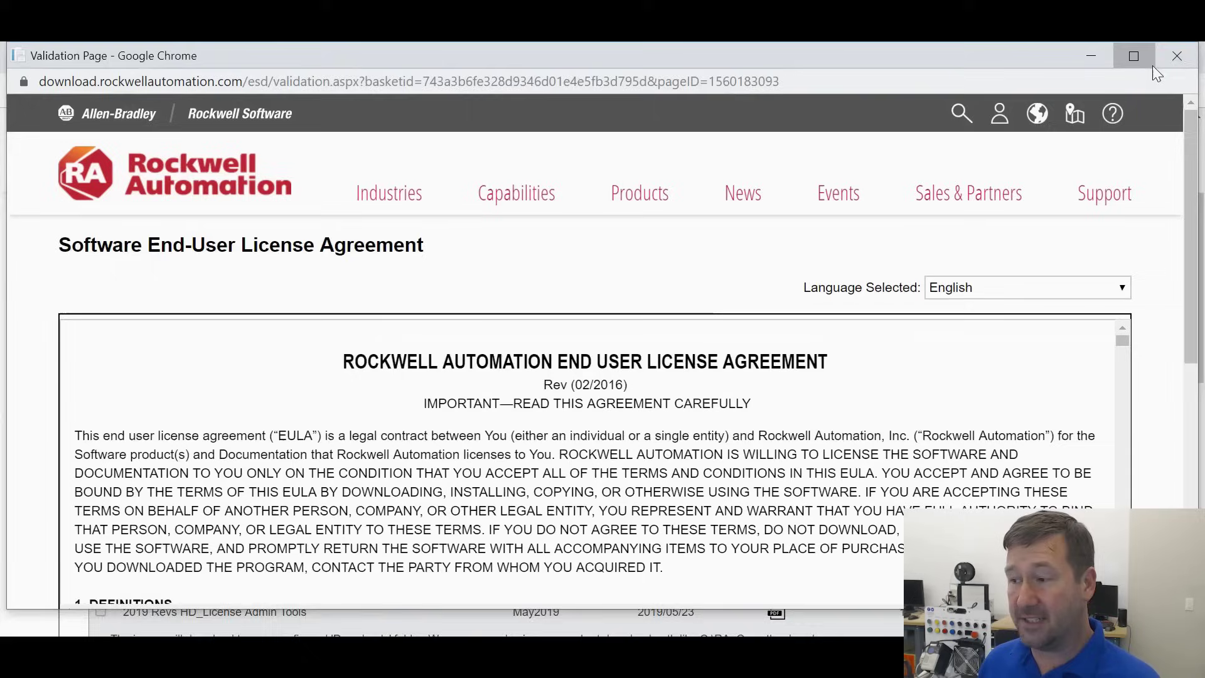
left_click(1153, 65)
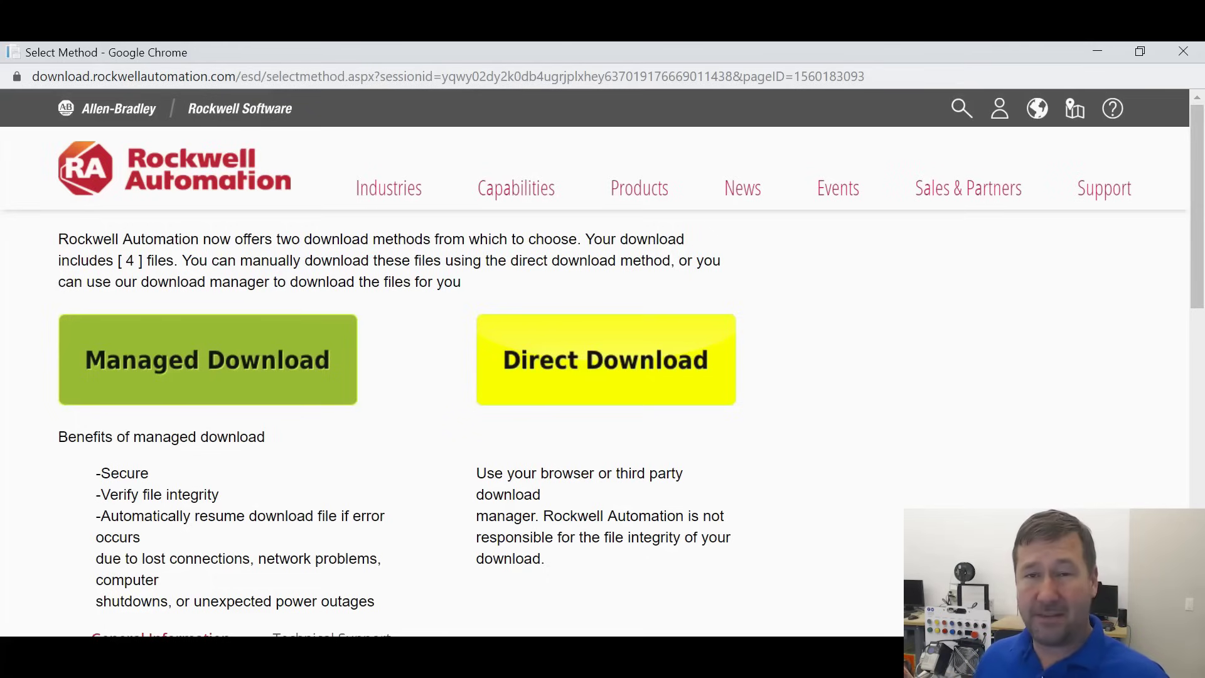
scroll(776, 496, "down", 1)
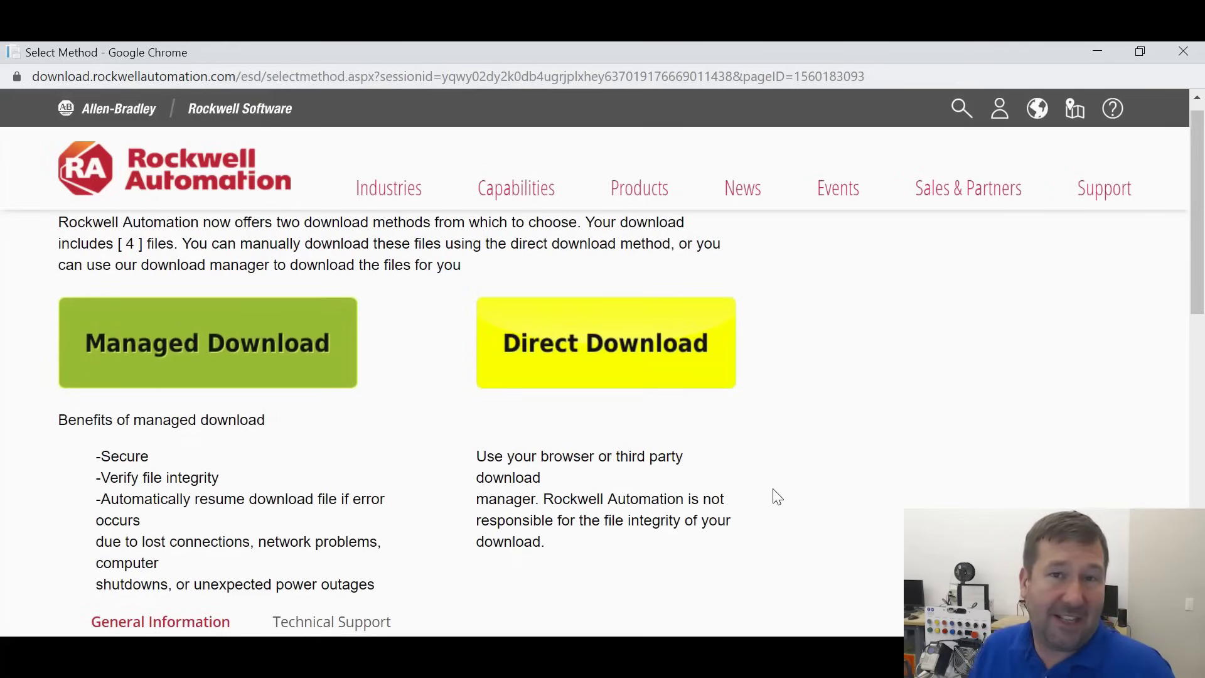
left_click(640, 350)
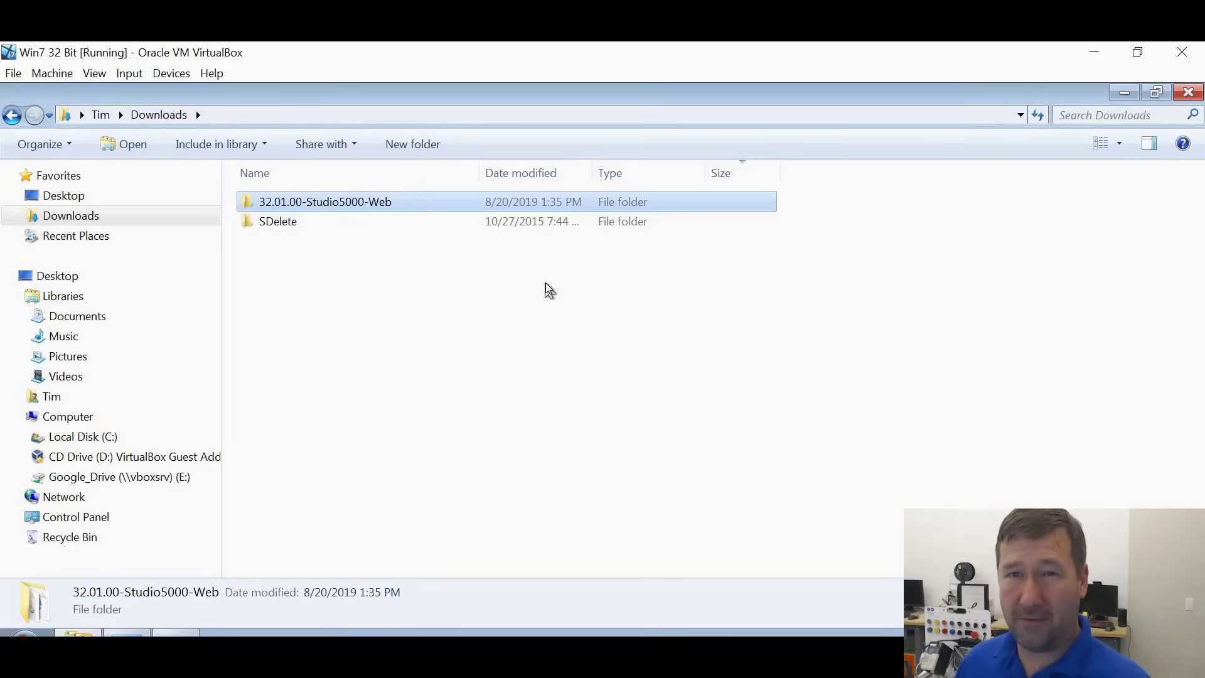
- Open the 32.01.00-Studio5000-Web folder in the virtual machine's Downloads and launch Setup.exe
double_click(384, 206)
scroll(383, 211, "down", 3)
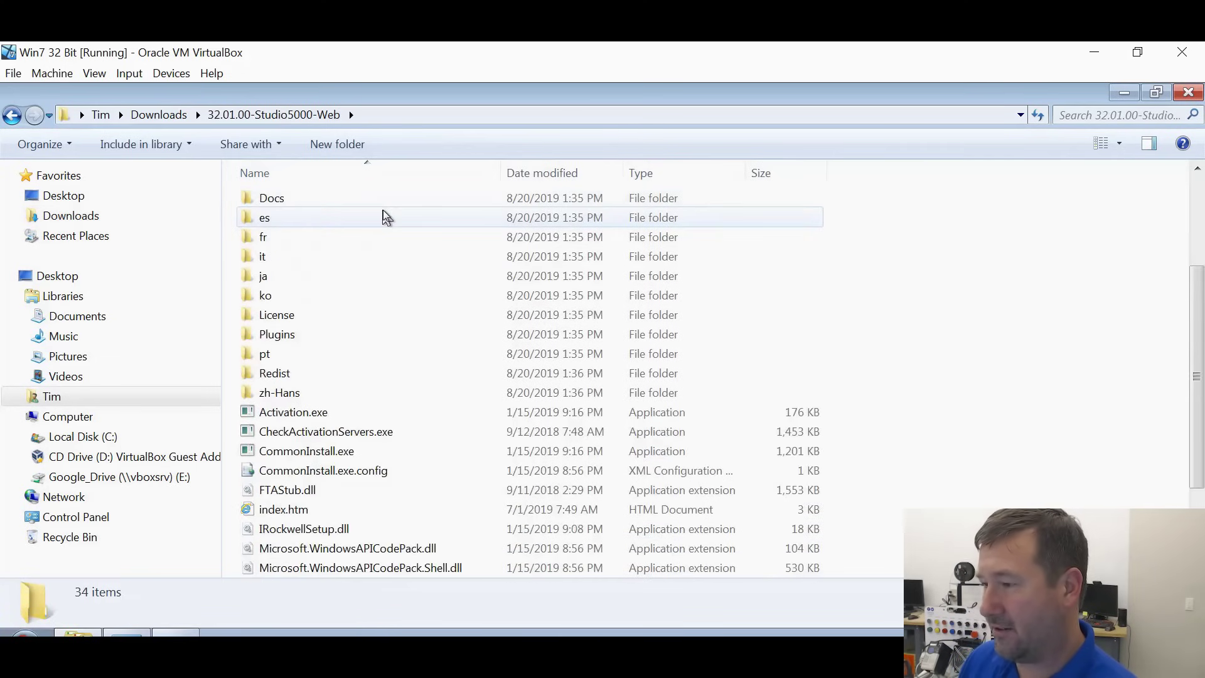
scroll(385, 217, "down", 2)
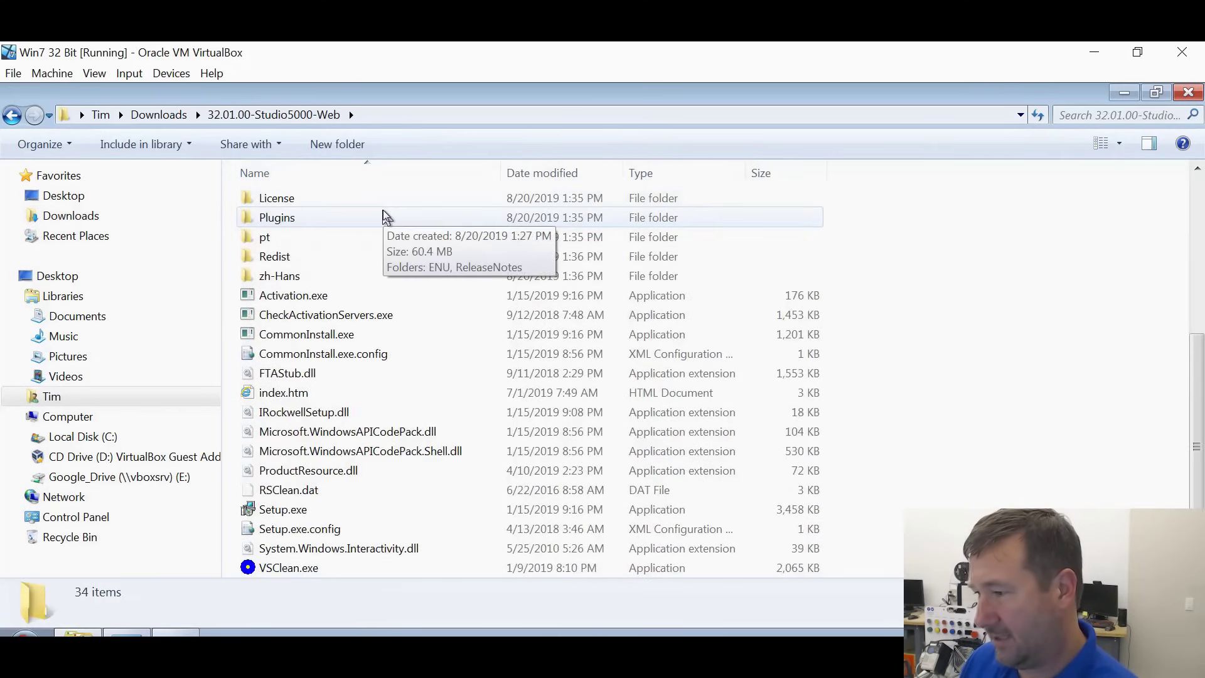
double_click(305, 516)
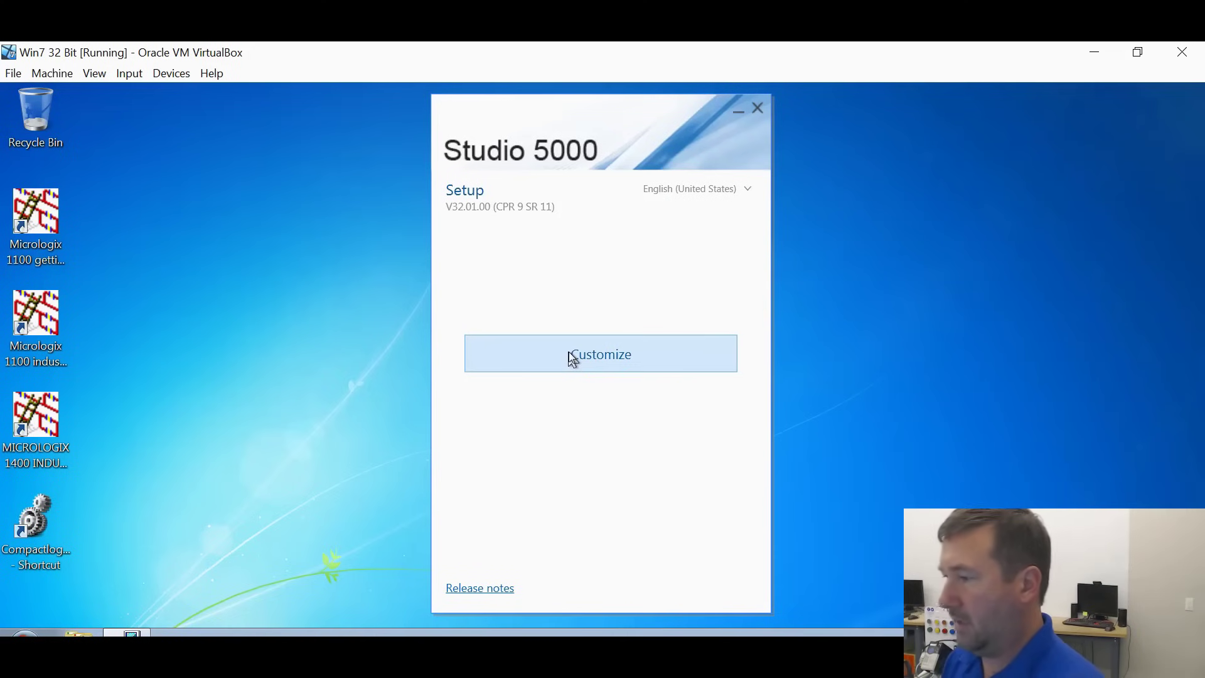
- Customize the Studio 5000 setup, check the Logix Designer language components, and proceed with the default selection
left_click(570, 353)
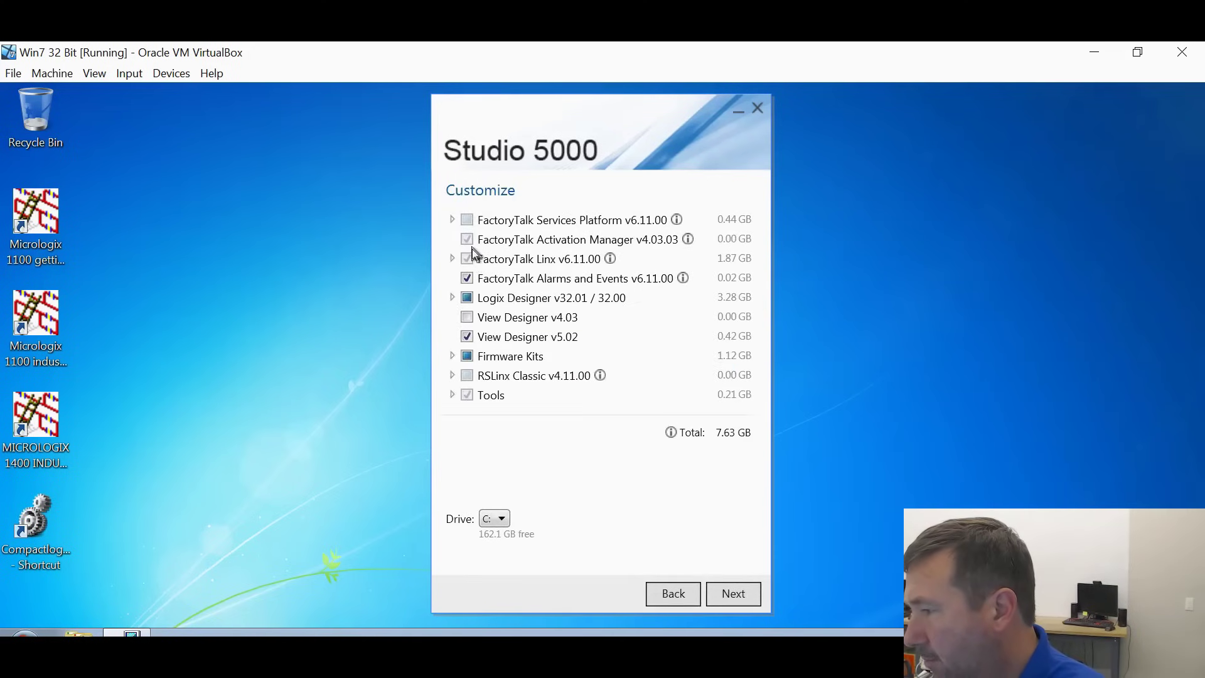
left_click(453, 298)
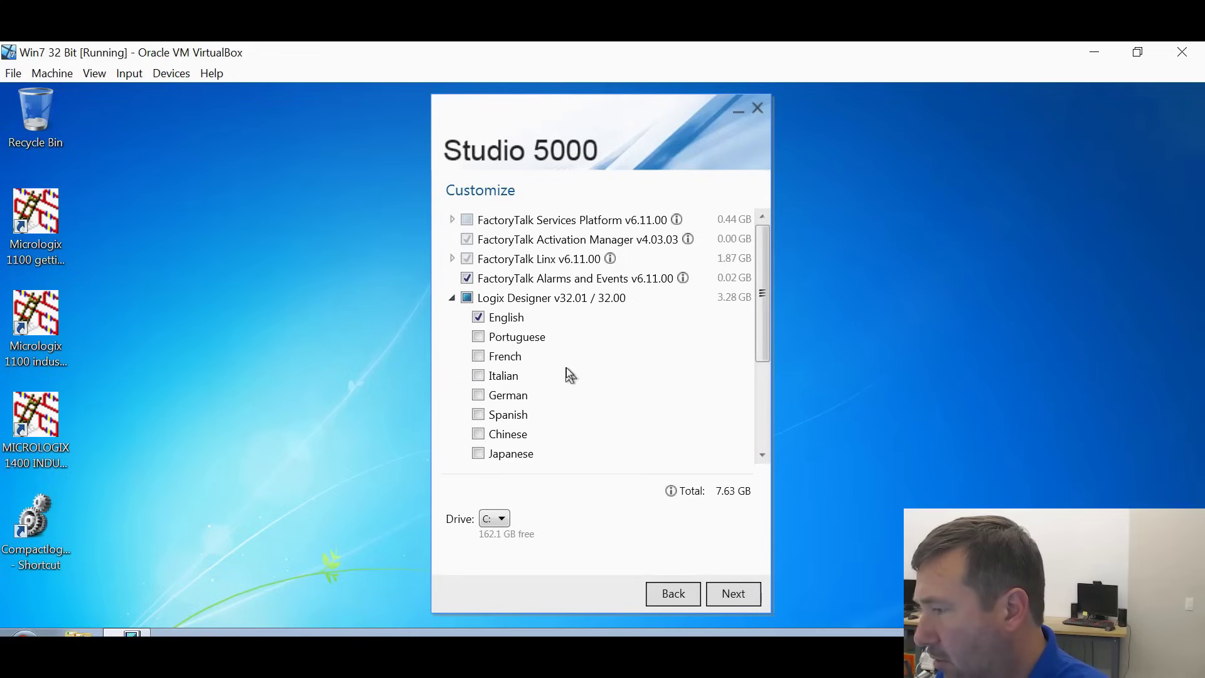
scroll(570, 374, "down", 2)
left_click(729, 594)
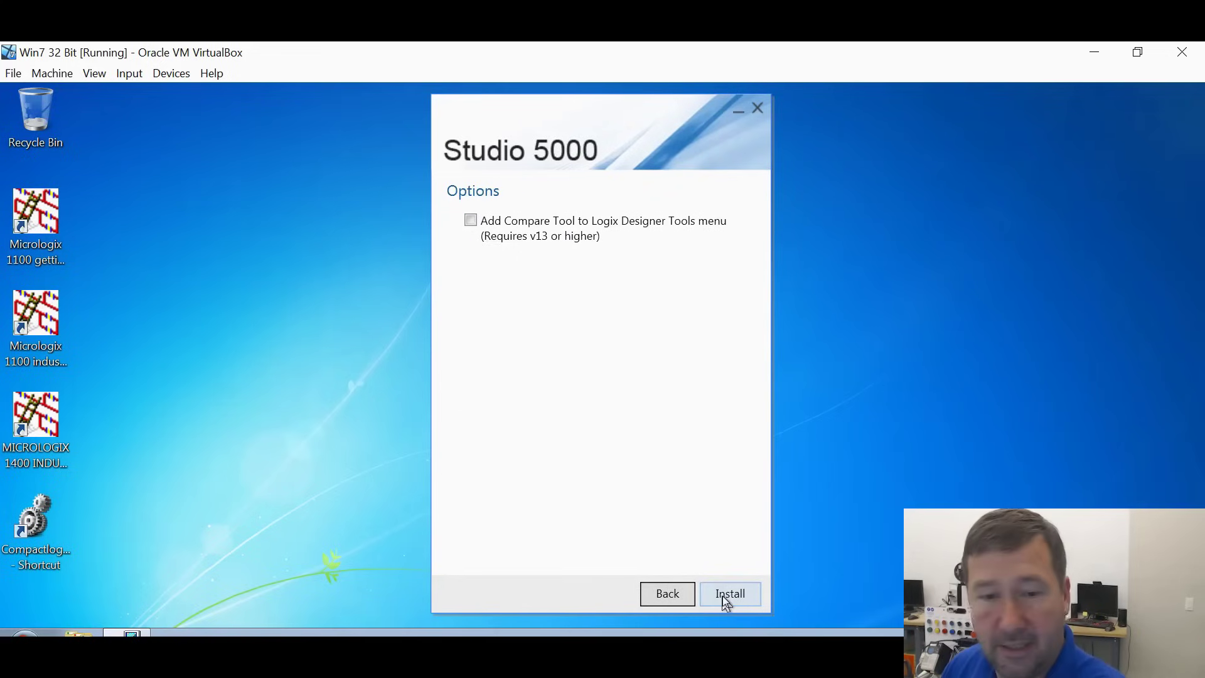
- Start the installation without adding the Compare Tool and accept all end user license agreements
left_click(723, 595)
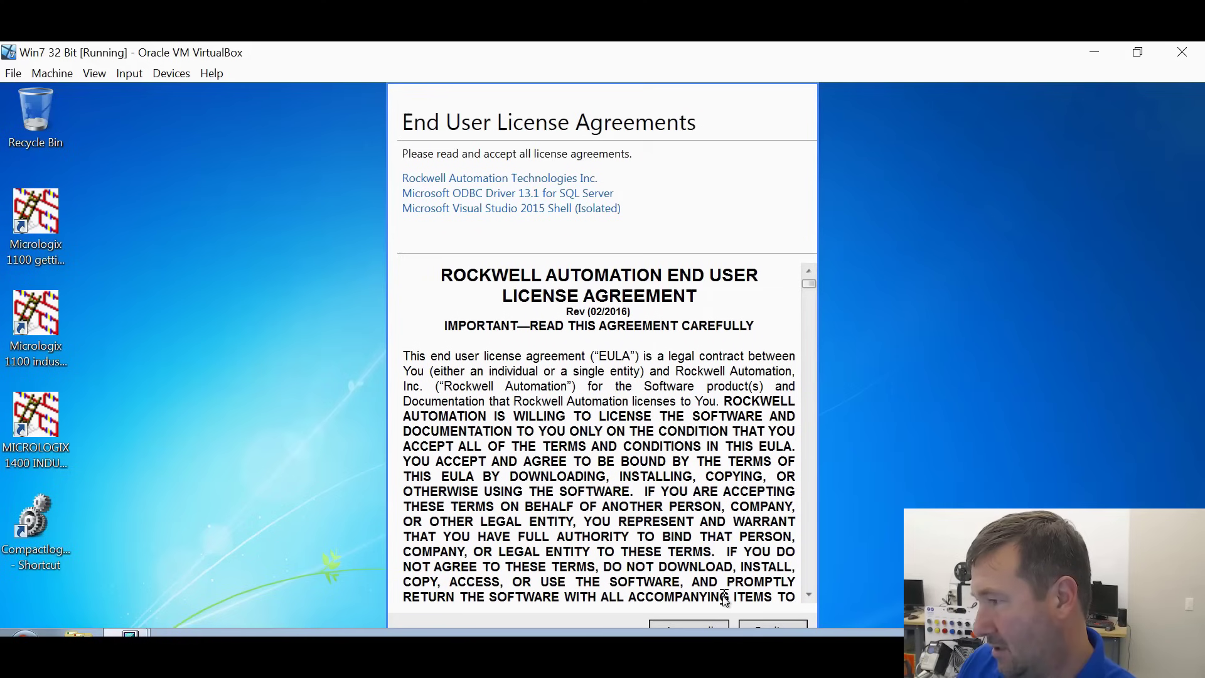
scroll(722, 583, "down", 1)
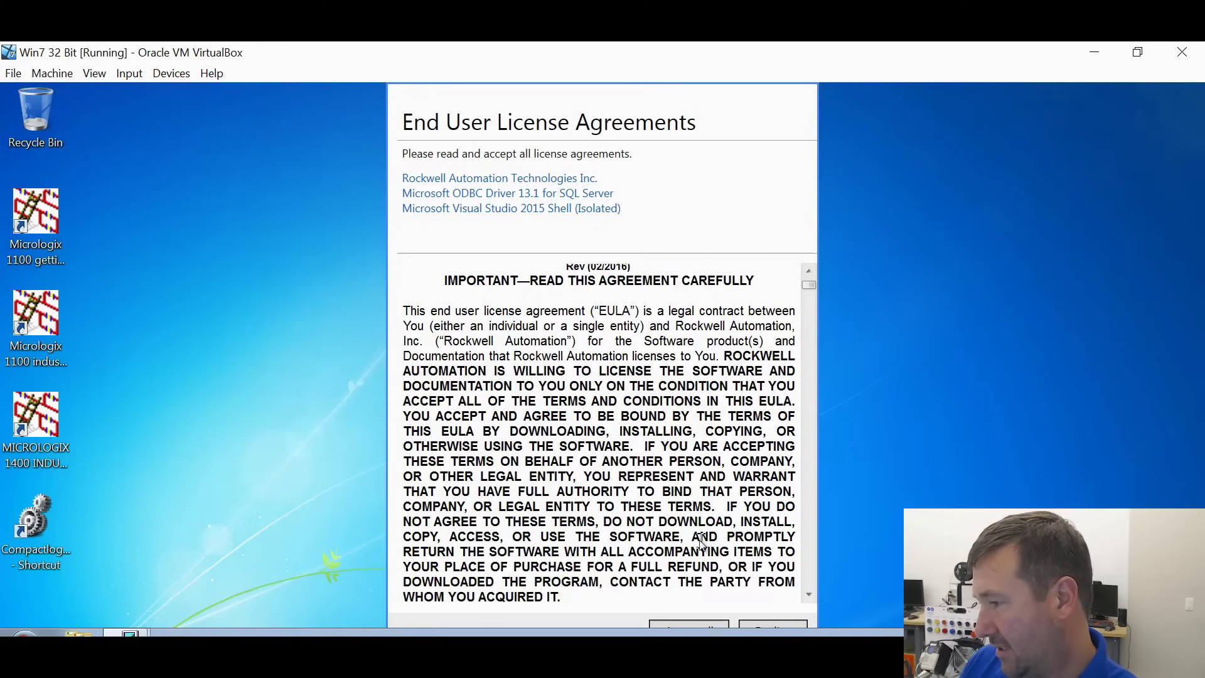
left_click(688, 626)
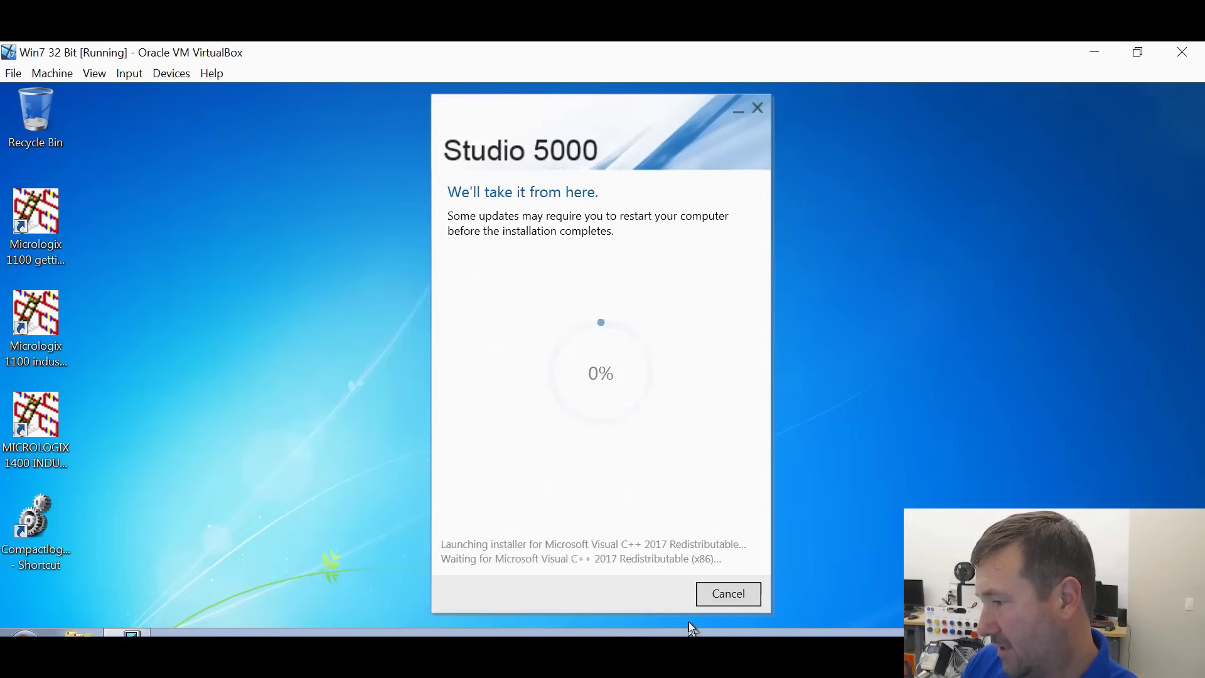